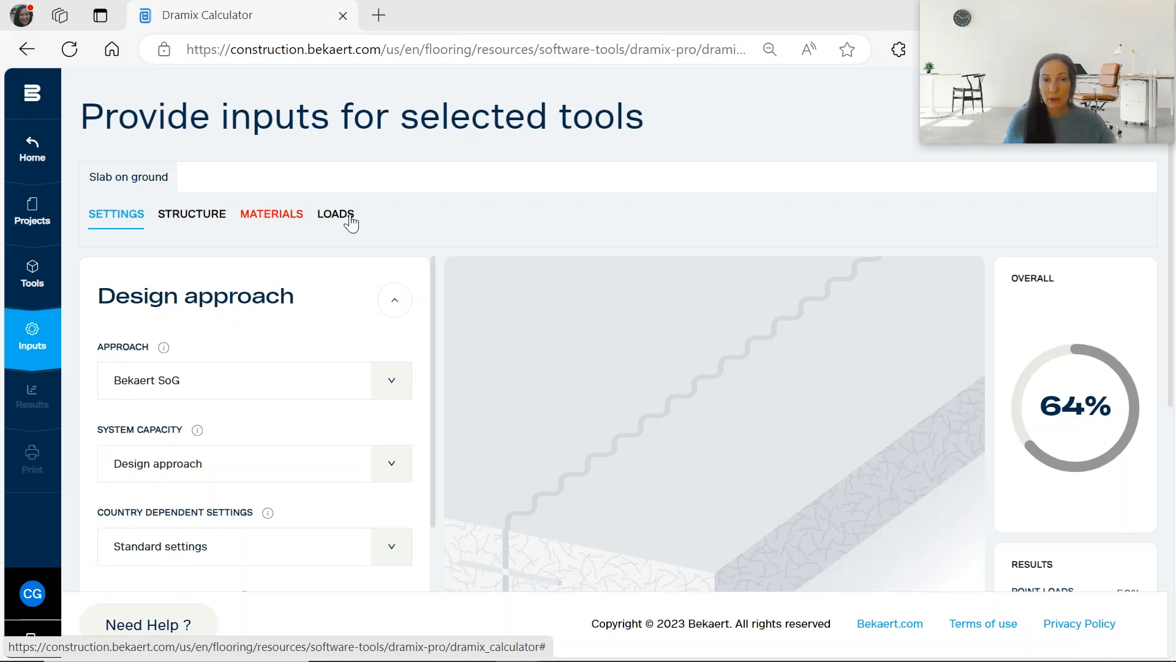
- Set the slab's design approach to US-BD-19 & ACI 318 in the settings
left_click(119, 220)
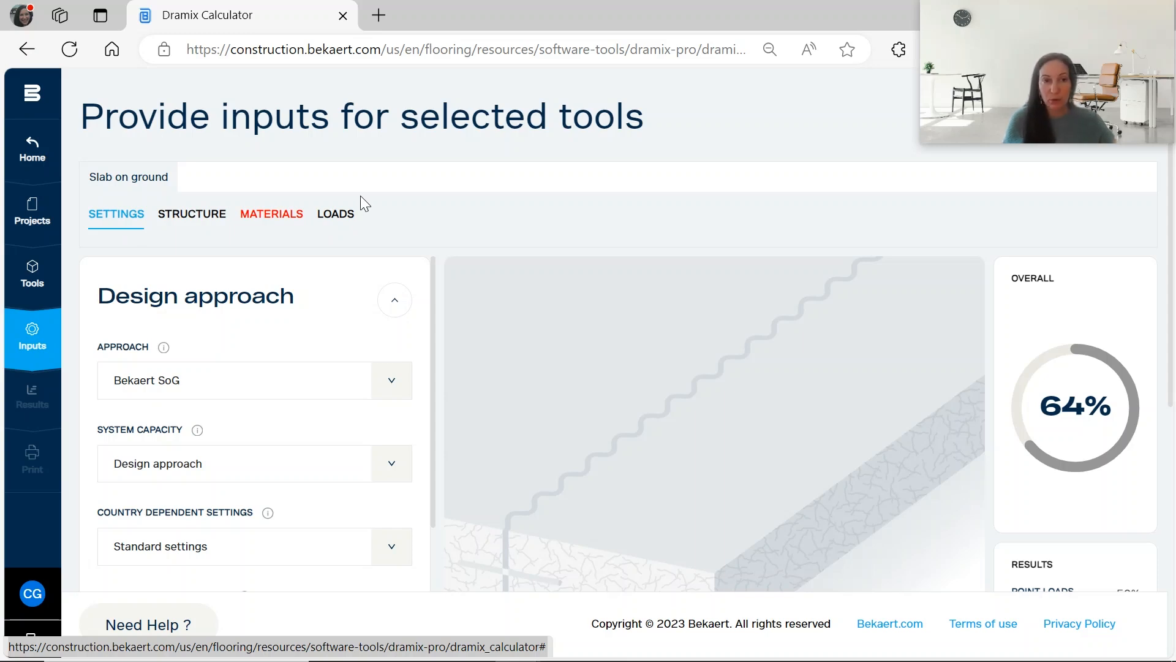
scroll(359, 205, "down", 2)
scroll(318, 339, "up", 2)
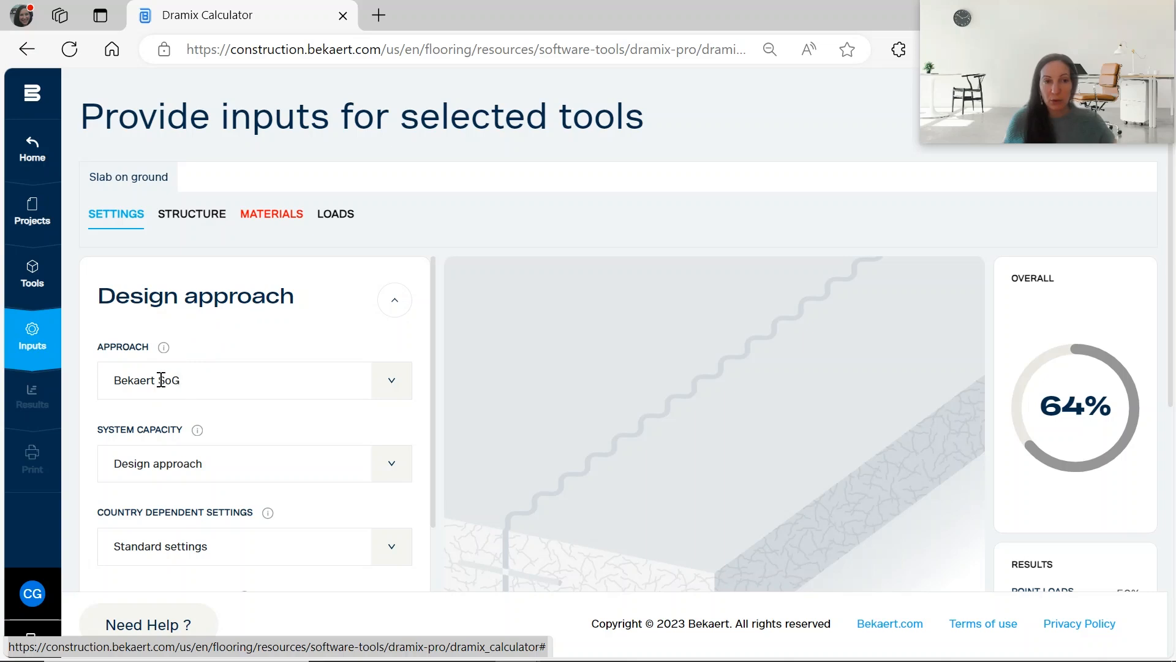
left_click(392, 382)
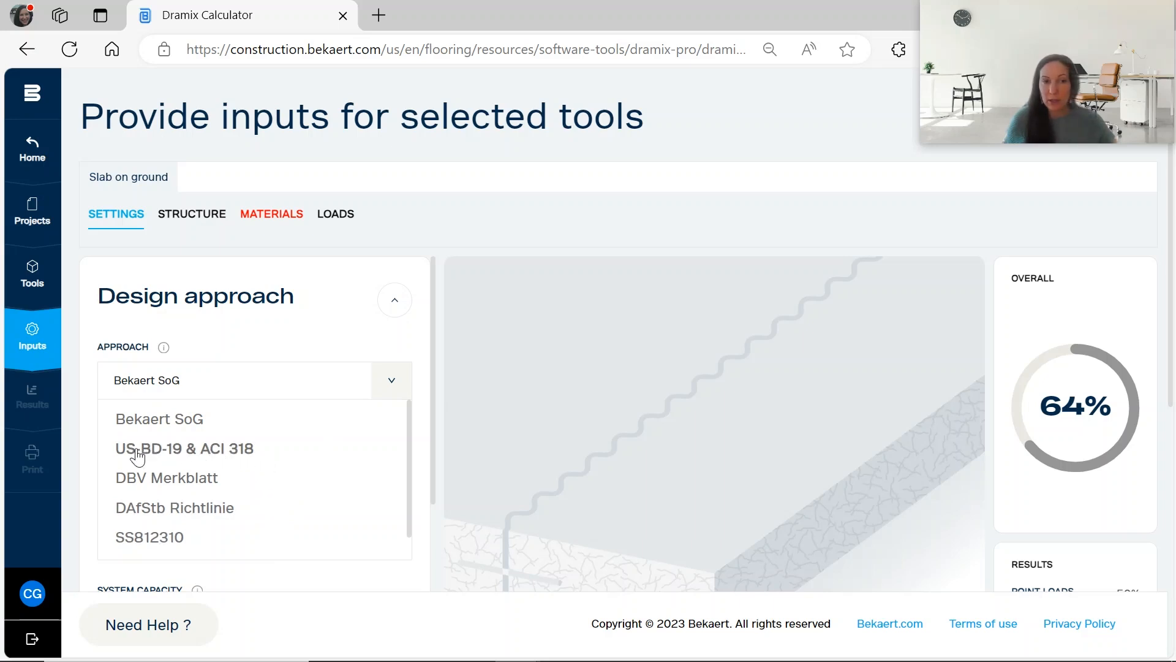
left_click(247, 457)
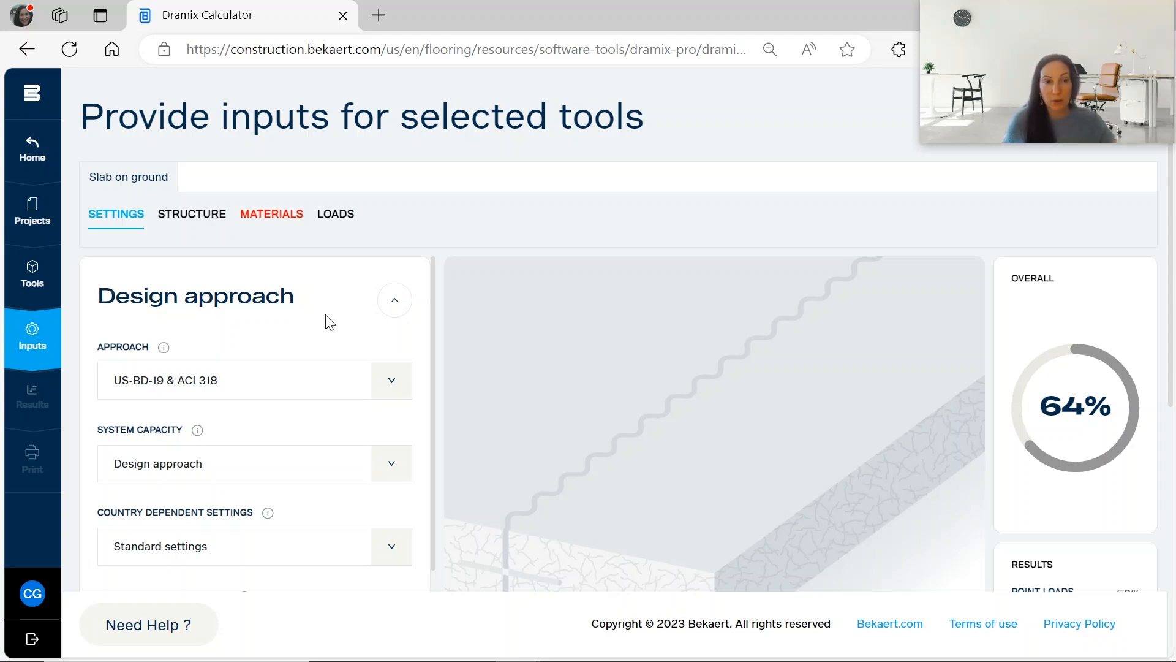
- Choose Design approach as the system capacity
scroll(336, 328, "down", 2)
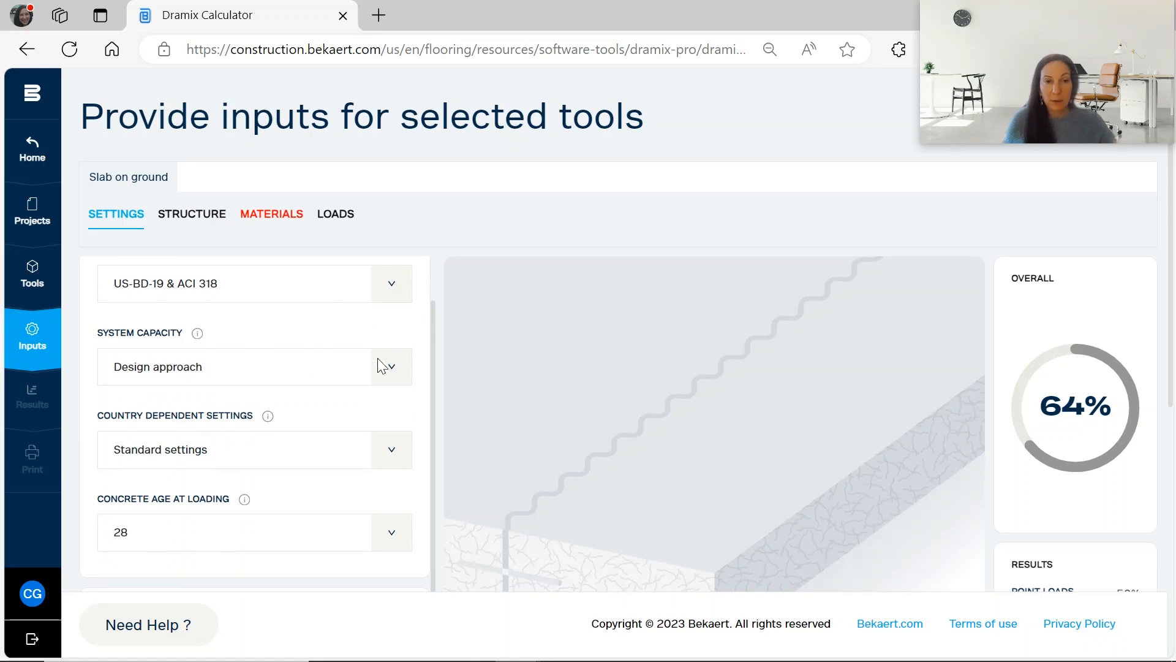
left_click(387, 379)
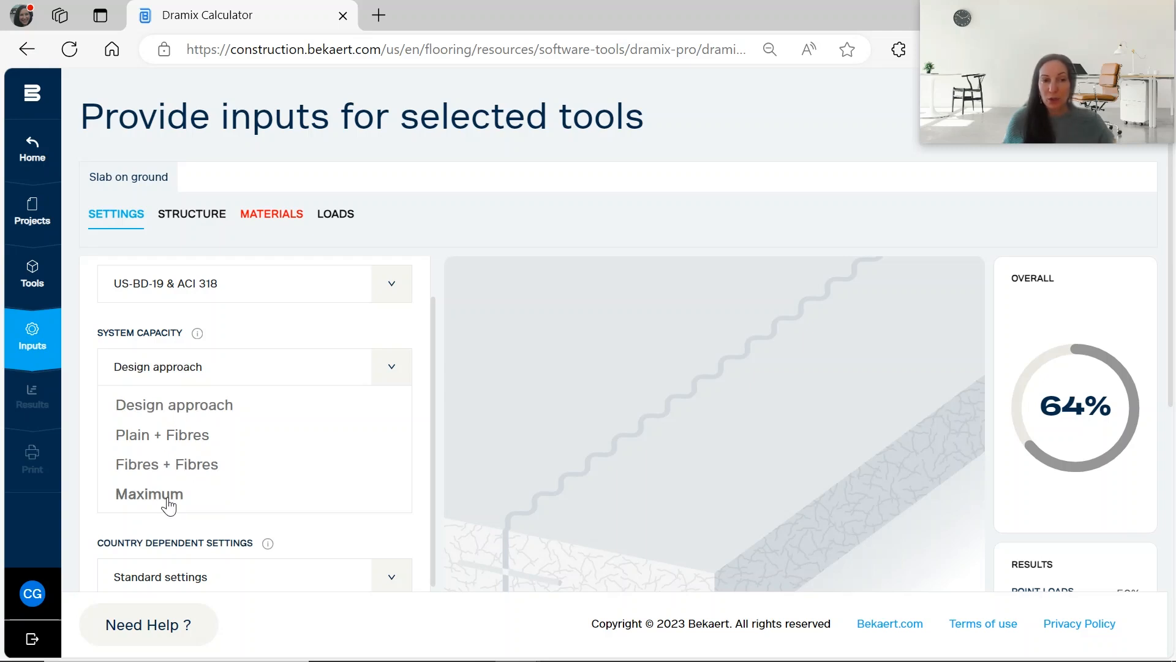
left_click(205, 415)
- Set the country dependent settings to United States of America and the concrete age at loading to 28
scroll(200, 402, "down", 2)
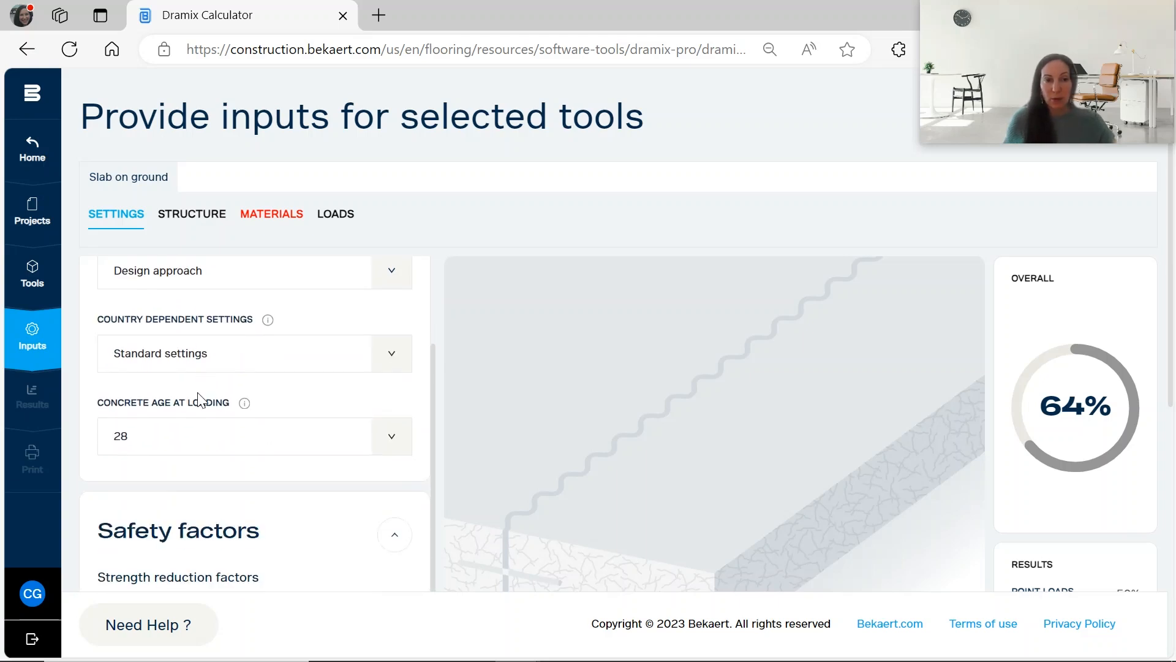
left_click(393, 357)
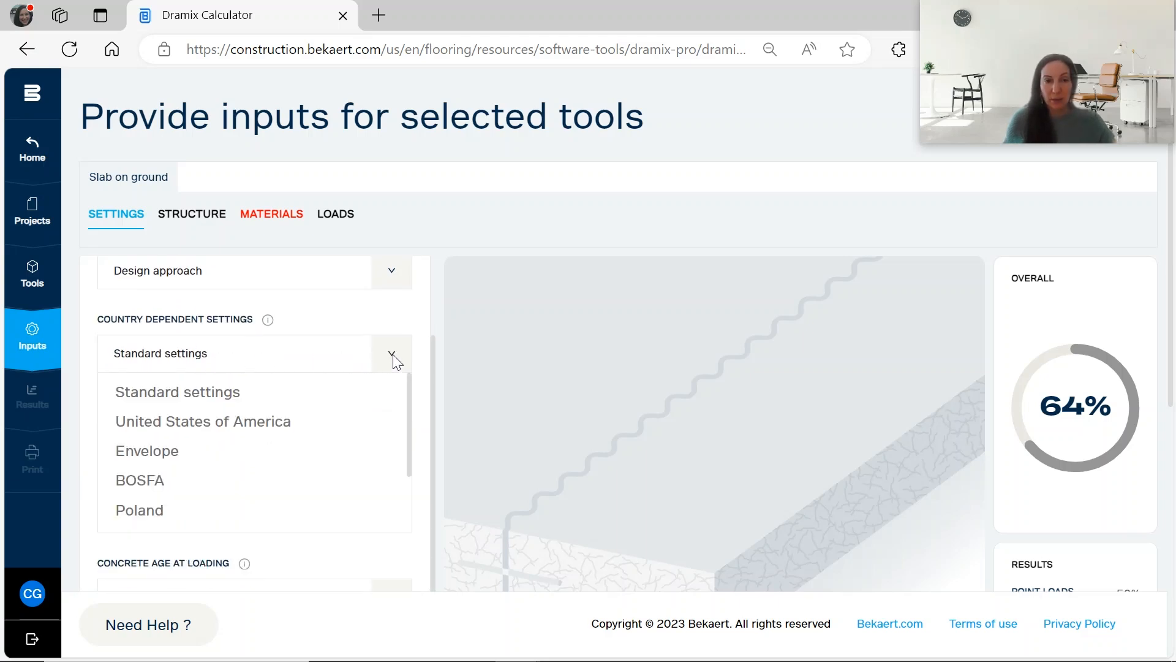
left_click(236, 433)
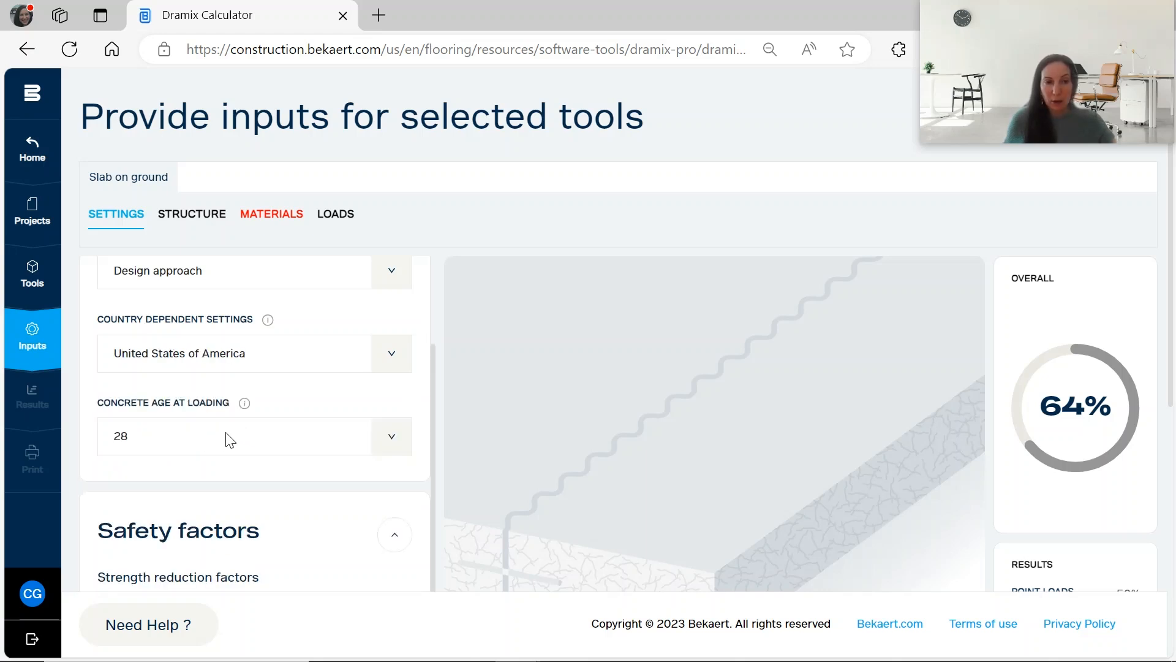
left_click(225, 439)
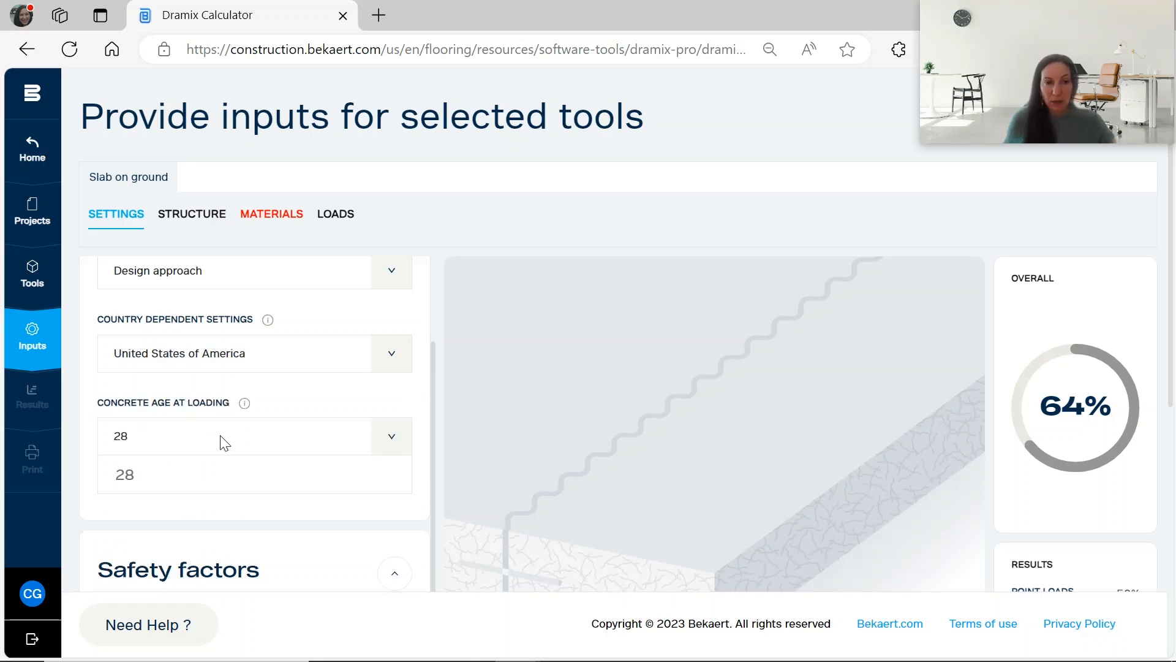
left_click(131, 484)
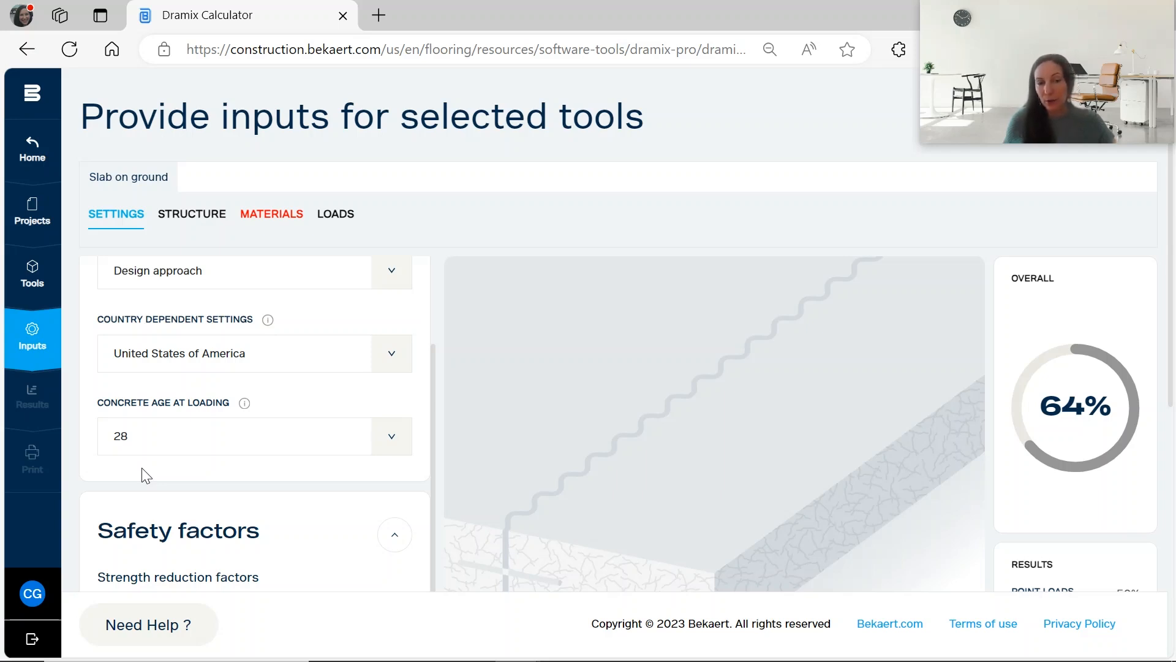
- Try an SFRC strength reduction factor of 0.83, and return it to 0.8
scroll(142, 468, "down", 3)
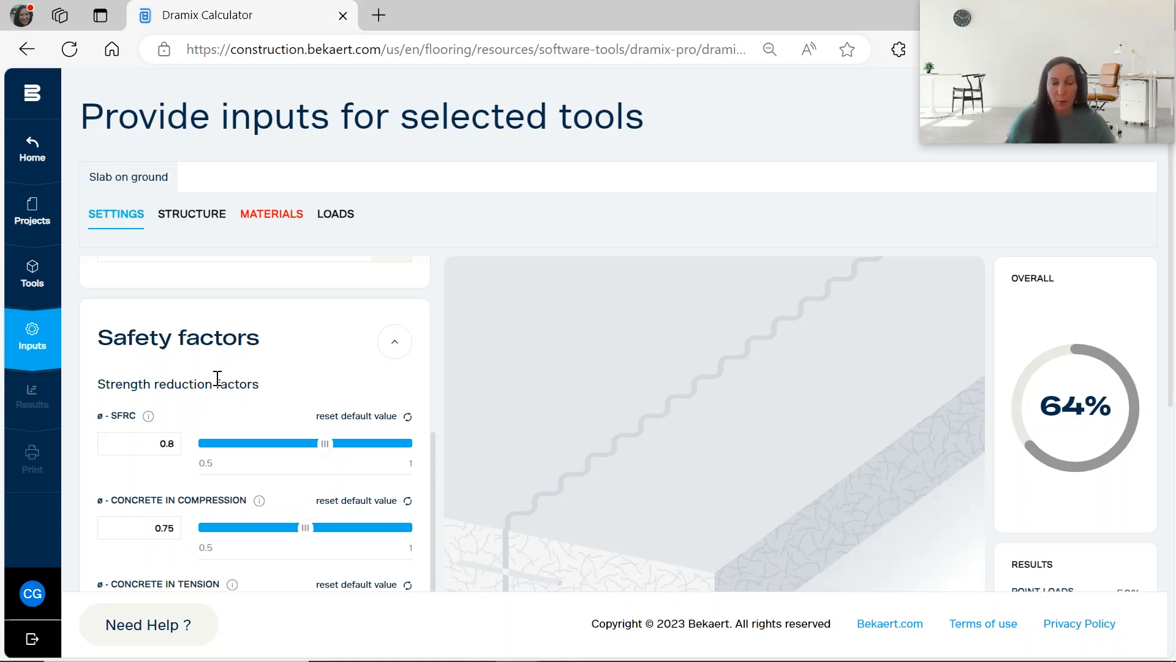
mouse_move(325, 446)
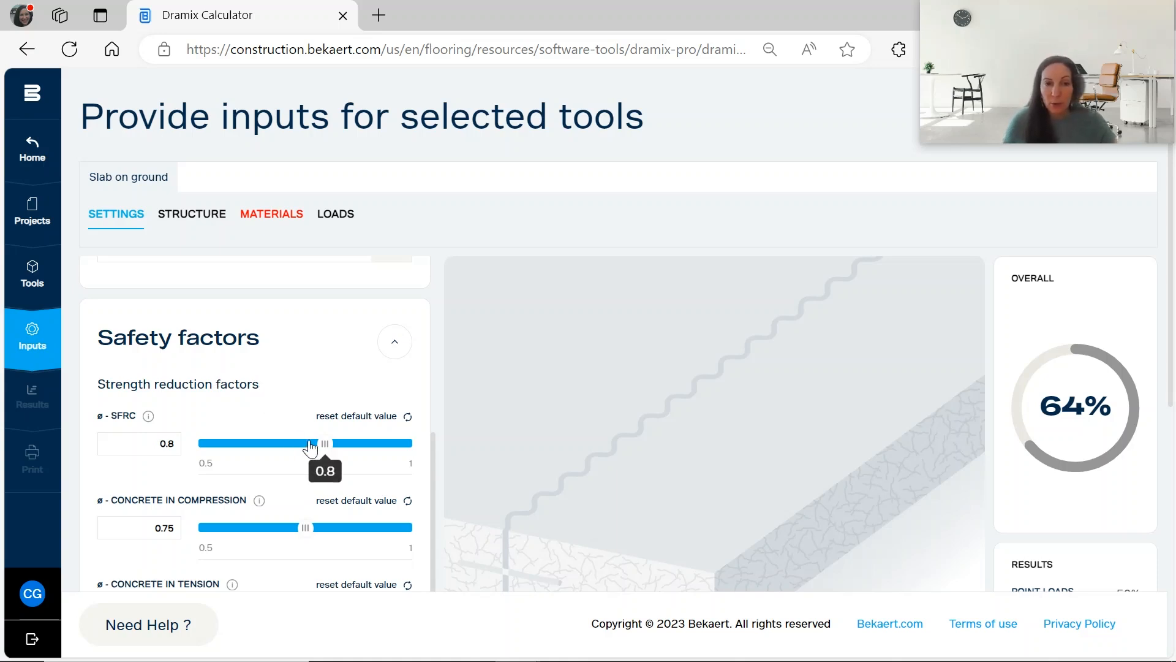
mouse_move(324, 446)
left_mouse_down()
mouse_move(206, 443)
mouse_move(417, 446)
mouse_move(337, 445)
left_mouse_up()
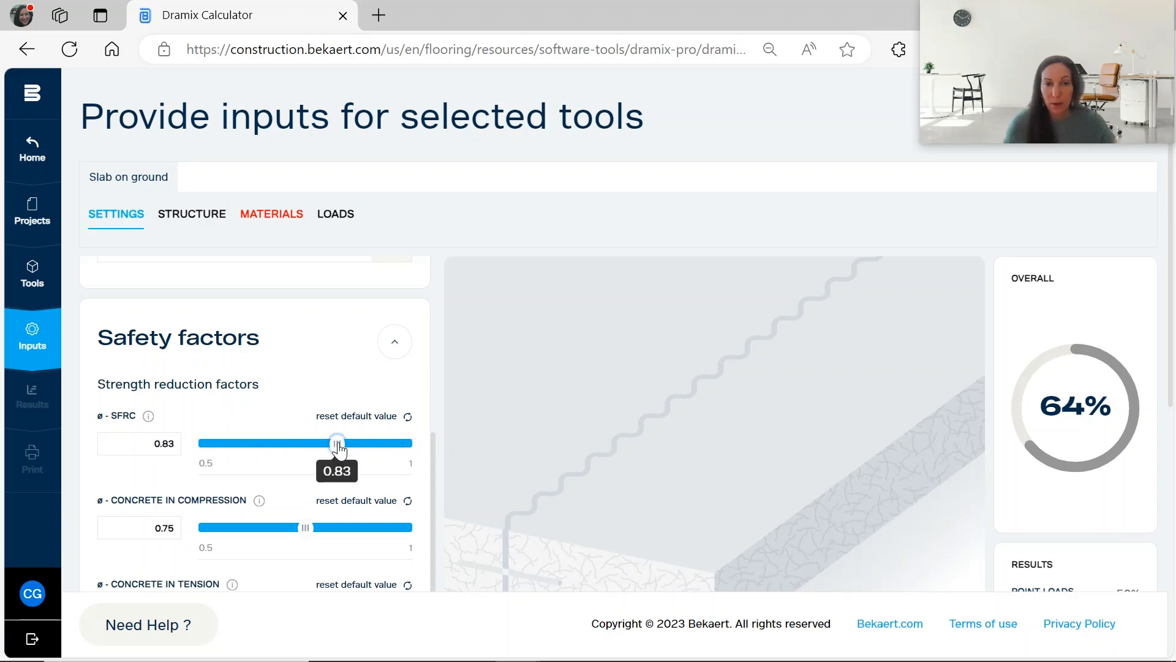
left_click(146, 442)
left_click_drag(130, 442, 179, 444)
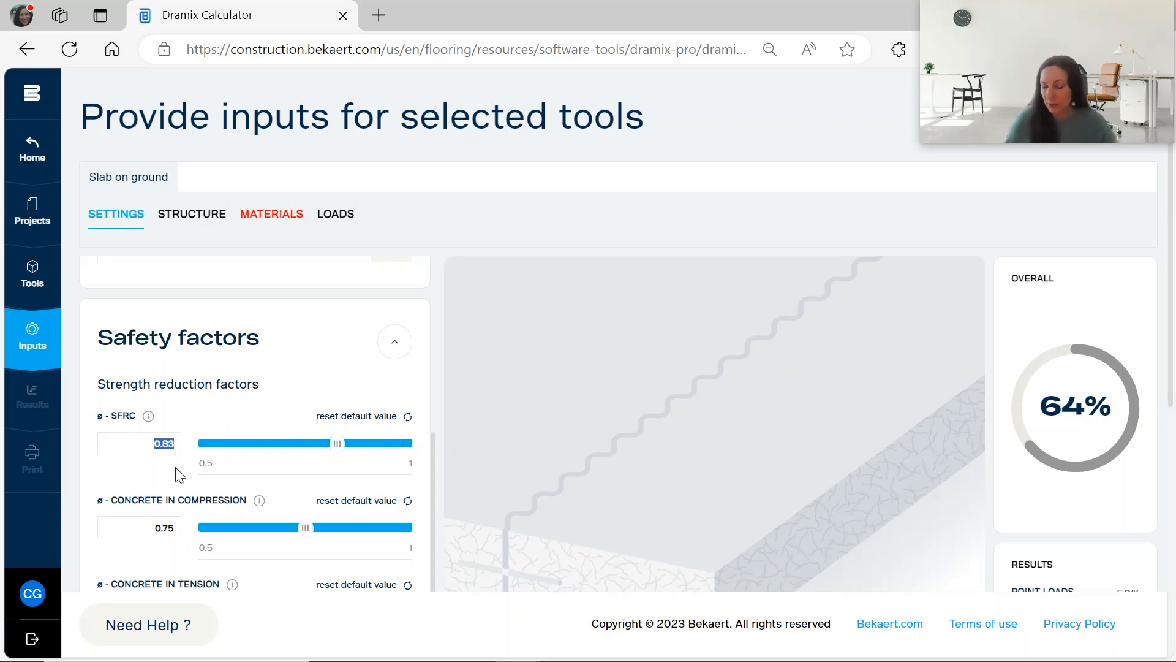
type("0.8")
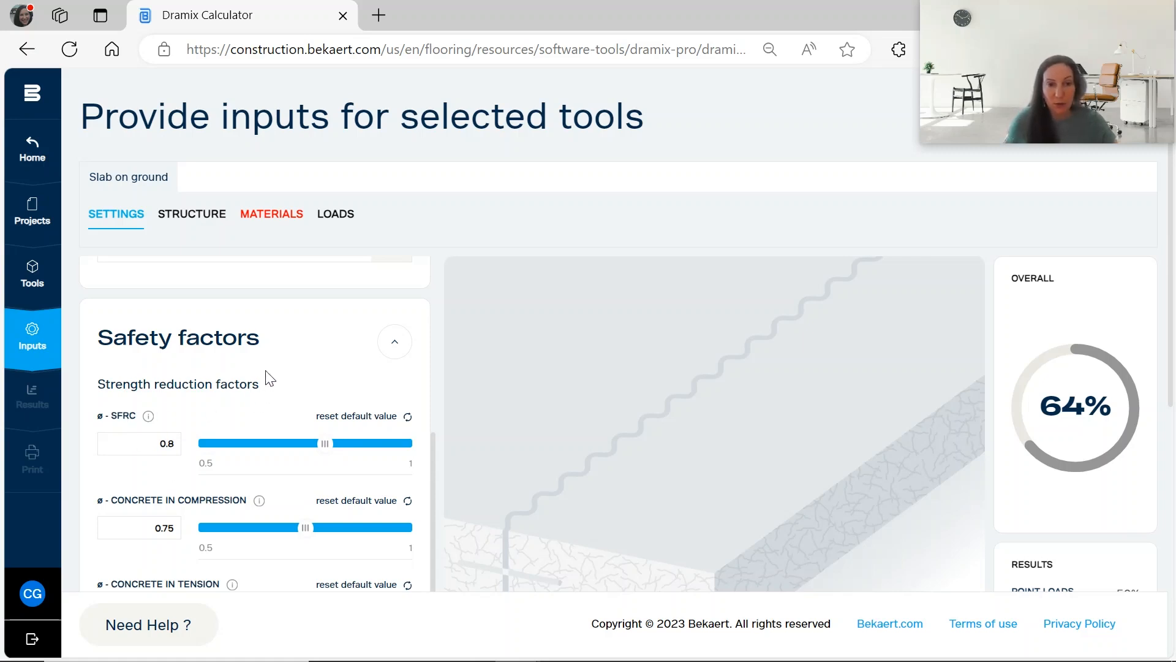
- Try an SFRC strength reduction factor of 0.7, and reset it to its default value
double_click(177, 448)
type("0.7")
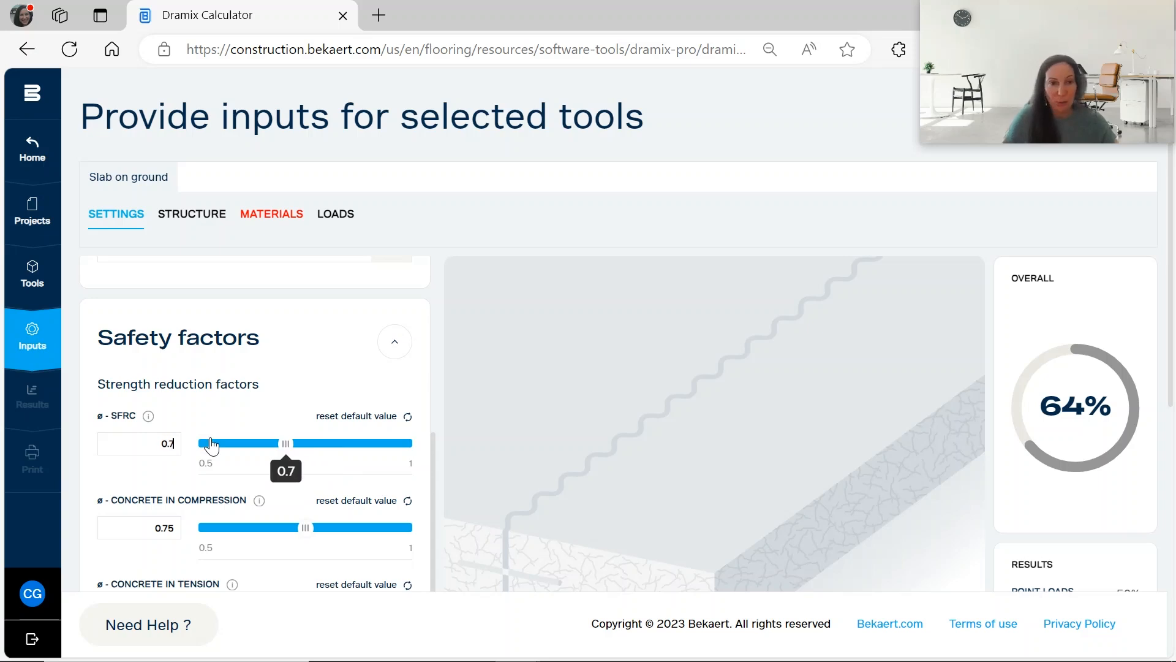
left_click(341, 418)
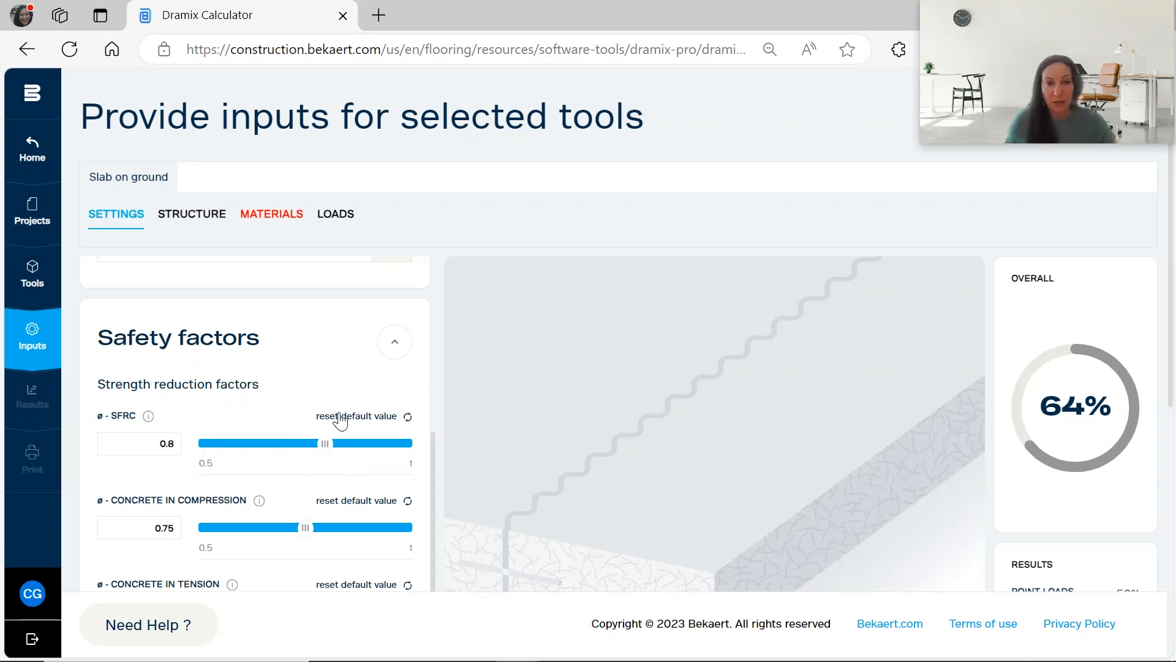
- Review the remaining strength reduction factors, the load factors for racks, UDL, line and wheel loads, and the dynamic factor
scroll(325, 392, "down", 2)
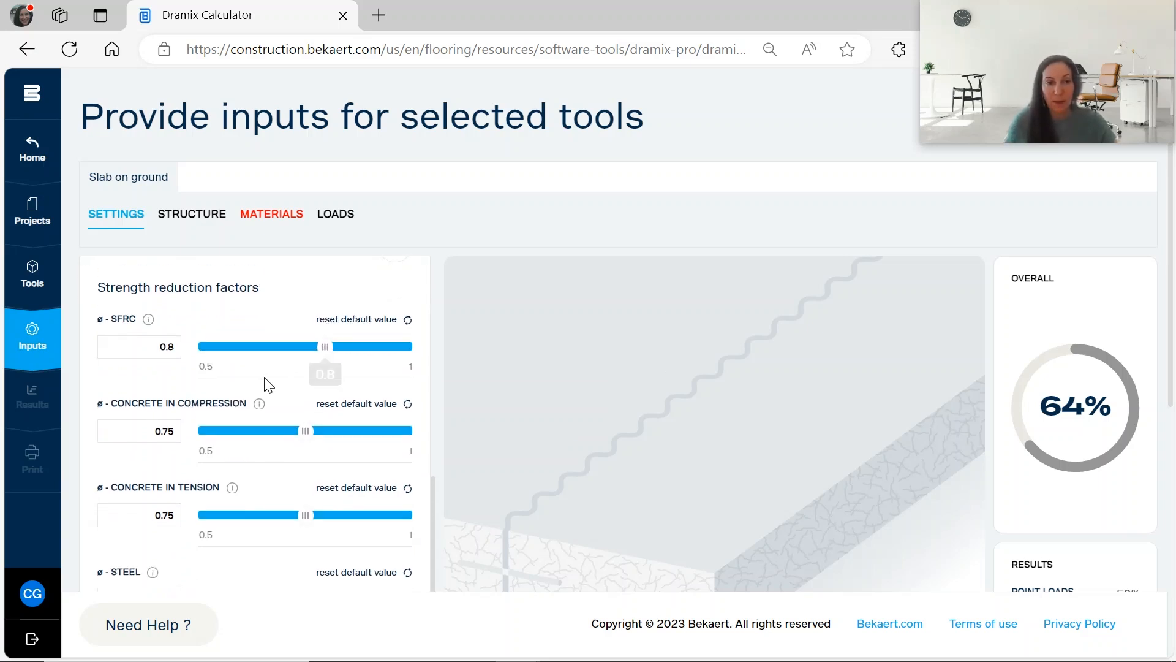
scroll(208, 406, "down", 2)
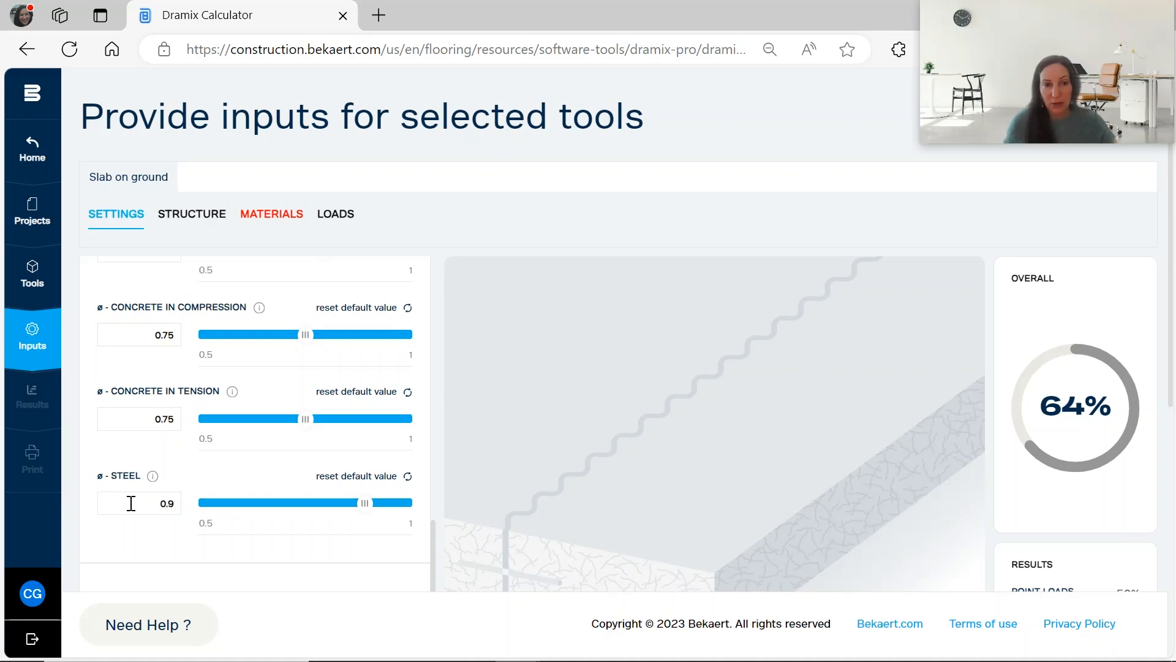
scroll(131, 503, "down", 4)
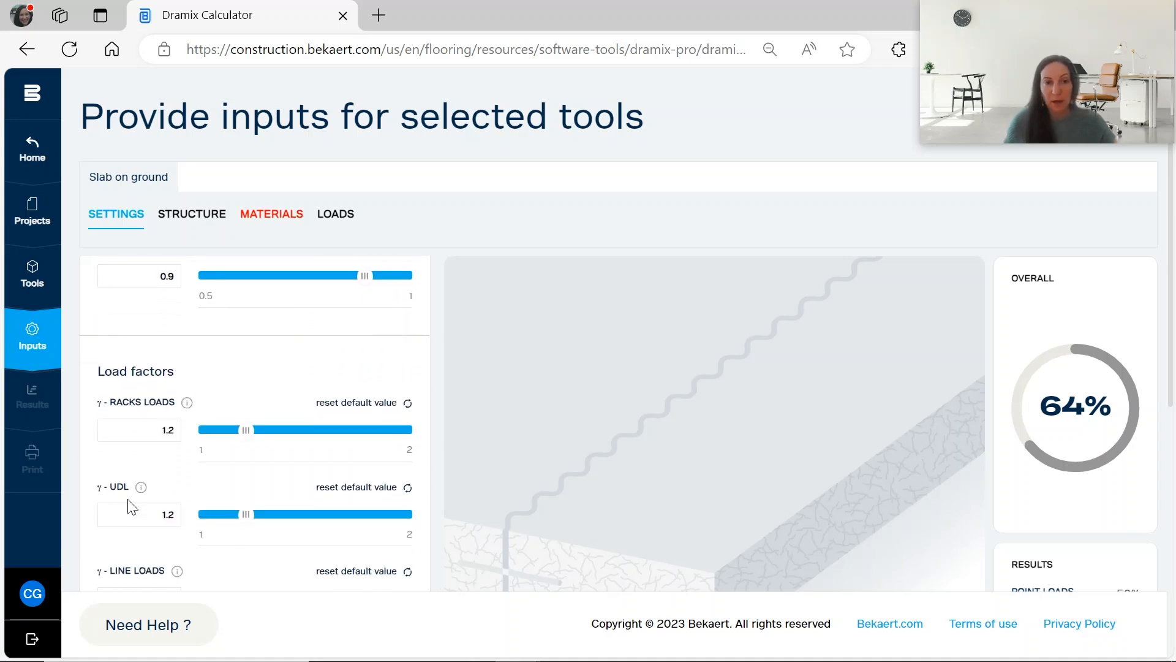
scroll(270, 465, "down", 2)
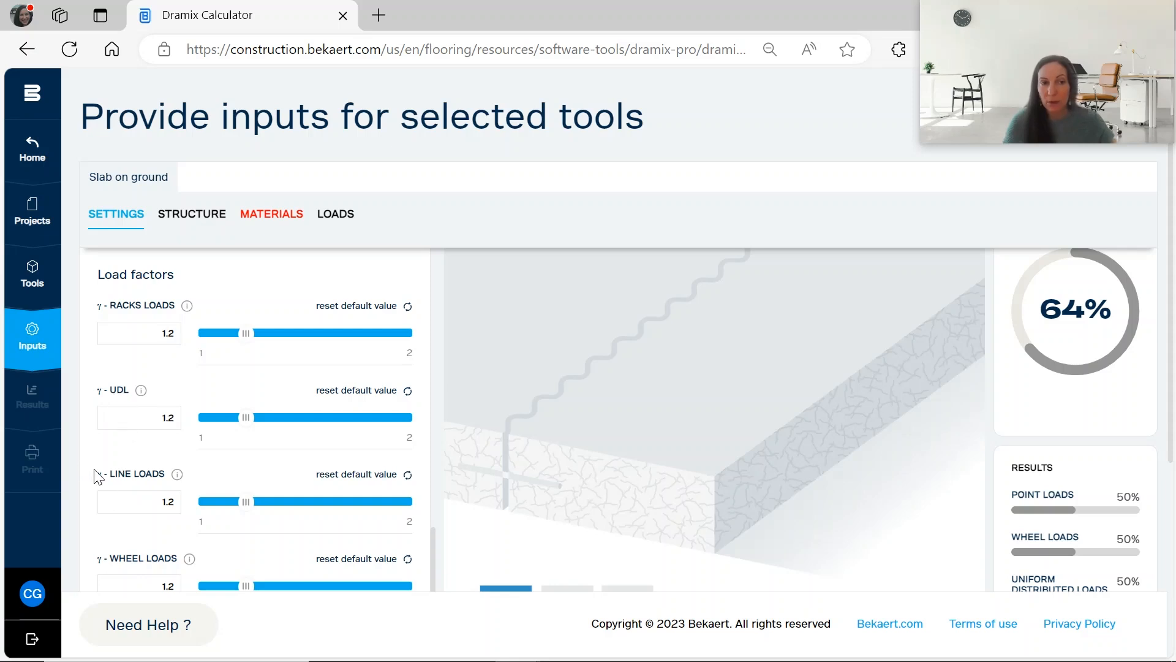
scroll(154, 480, "down", 2)
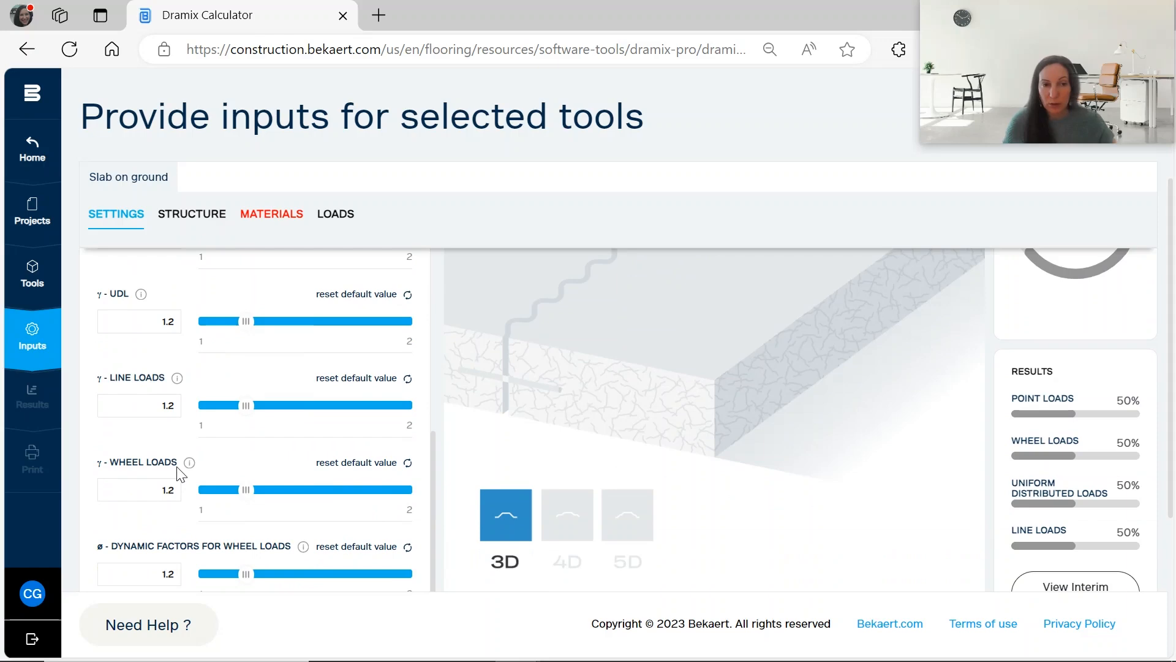
scroll(179, 473, "down", 4)
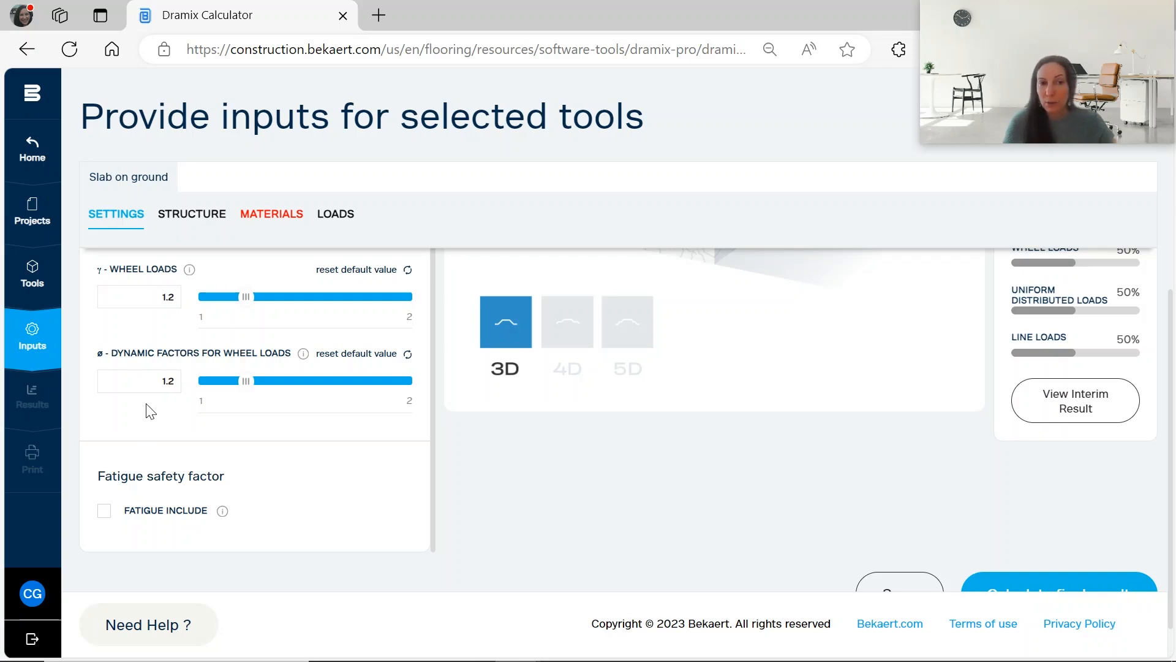
scroll(151, 410, "up", 5)
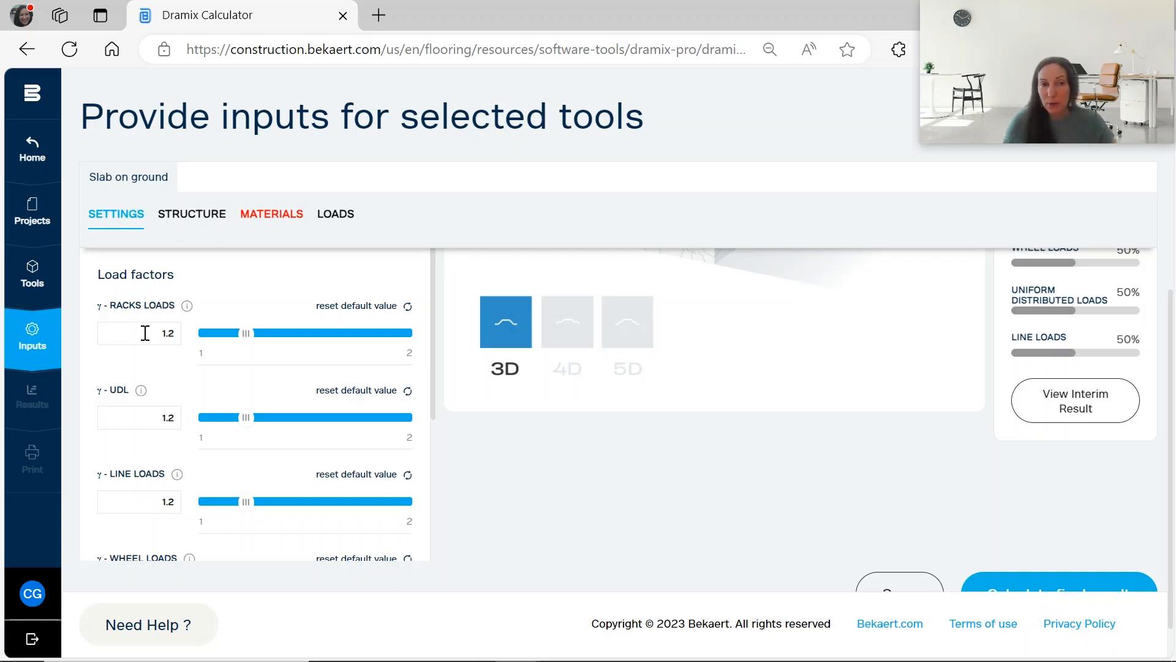
scroll(129, 411, "down", 2)
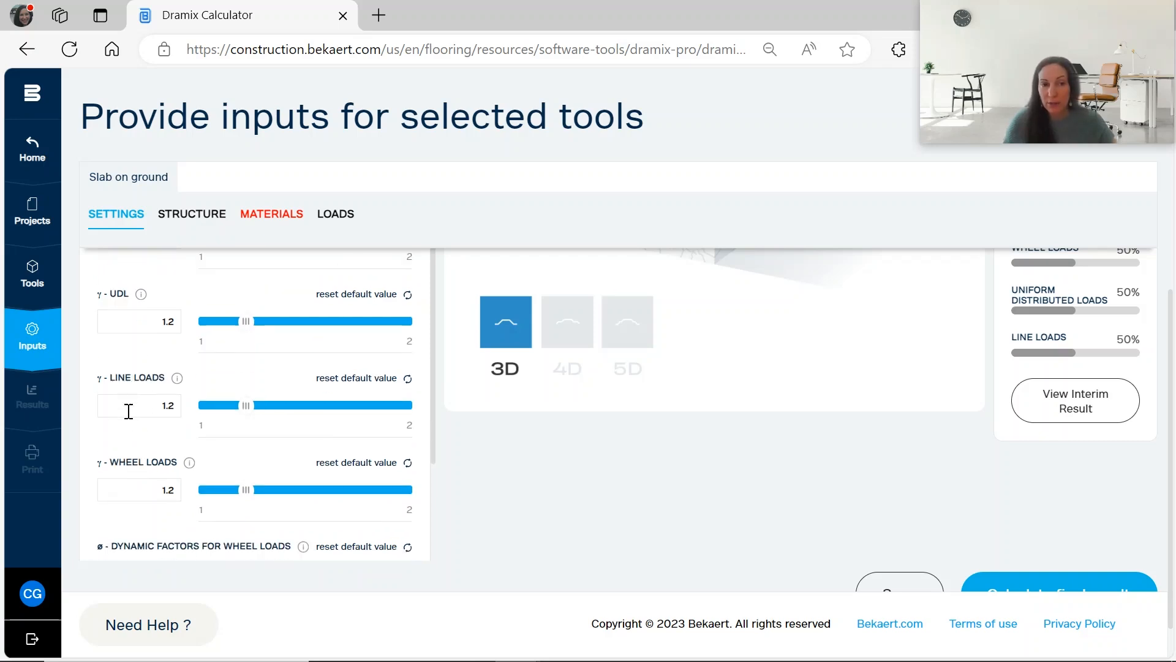
scroll(129, 411, "up", 2)
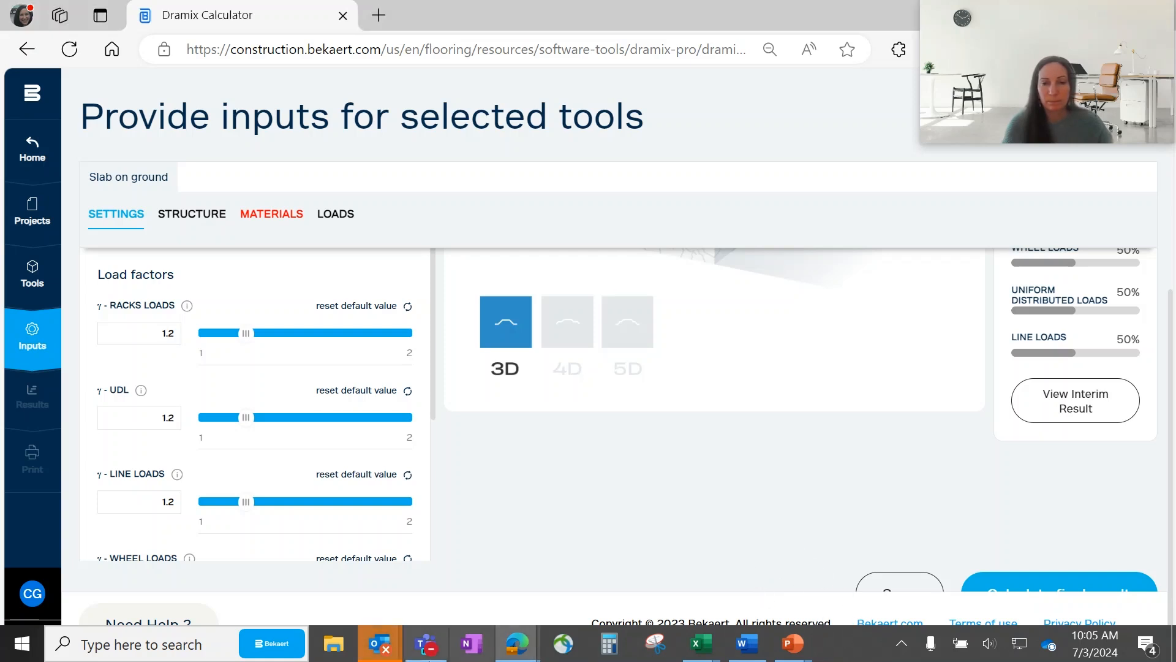
- Switch to the Outlook reminders window and dismiss both calendar reminders
mouse_move(381, 645)
left_click(1063, 567)
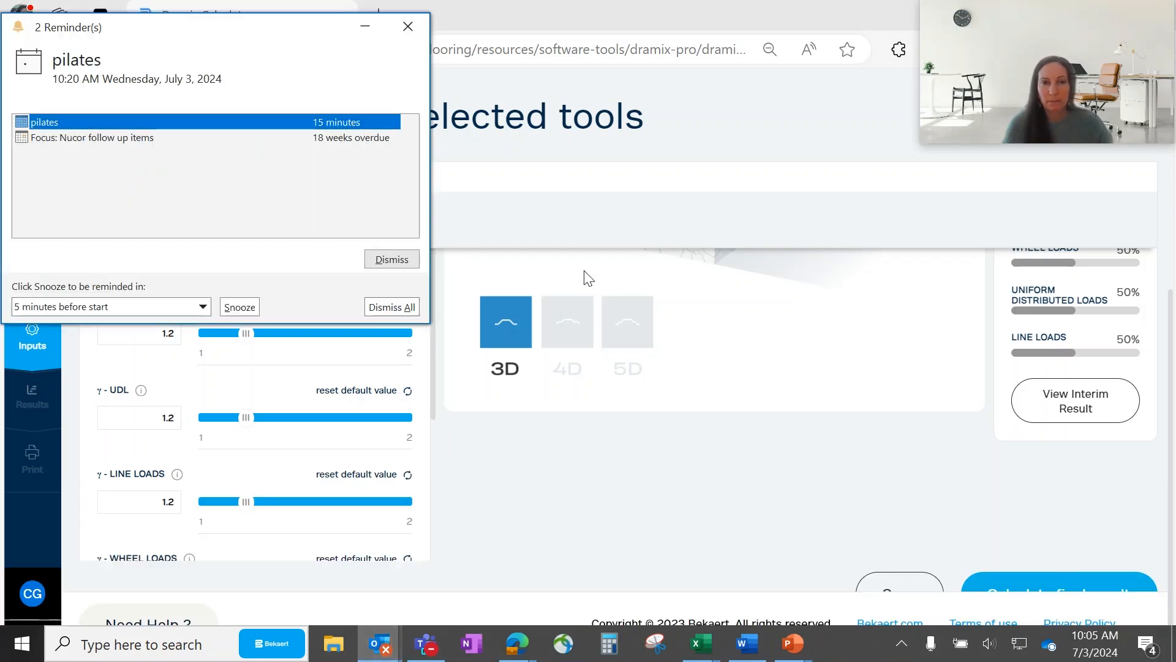
left_click(412, 259)
left_click(412, 259)
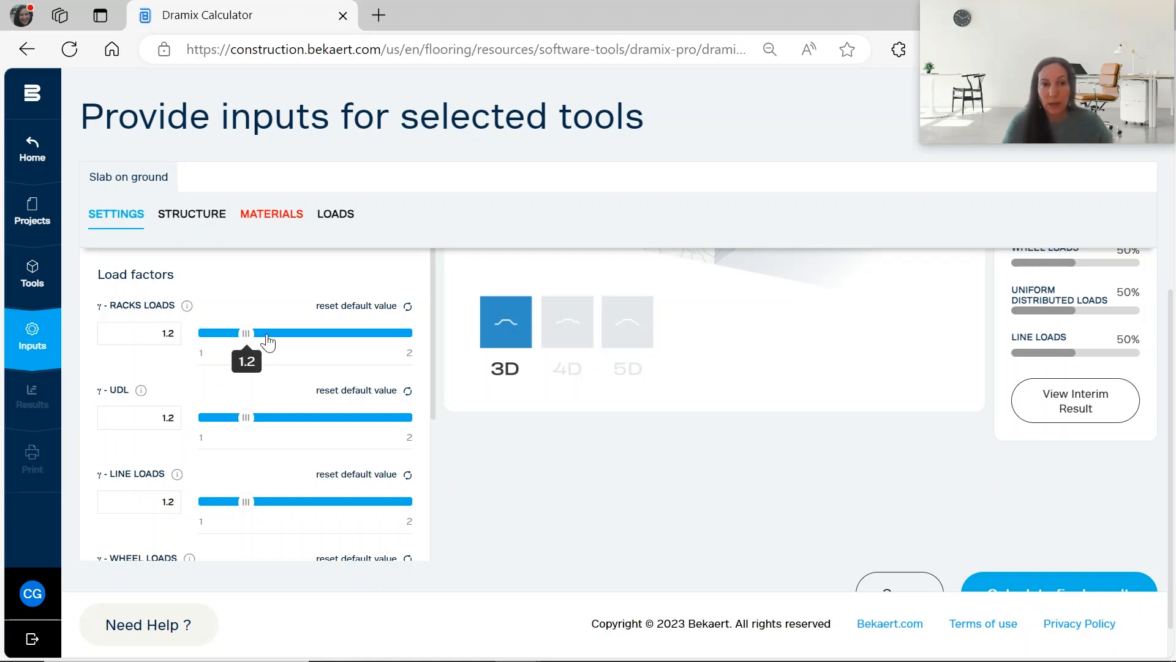
- Try a racks load factor of 1.25, and return it to 1.2
mouse_move(246, 334)
left_mouse_down()
mouse_move(334, 338)
mouse_move(252, 334)
left_mouse_up()
double_click(152, 332)
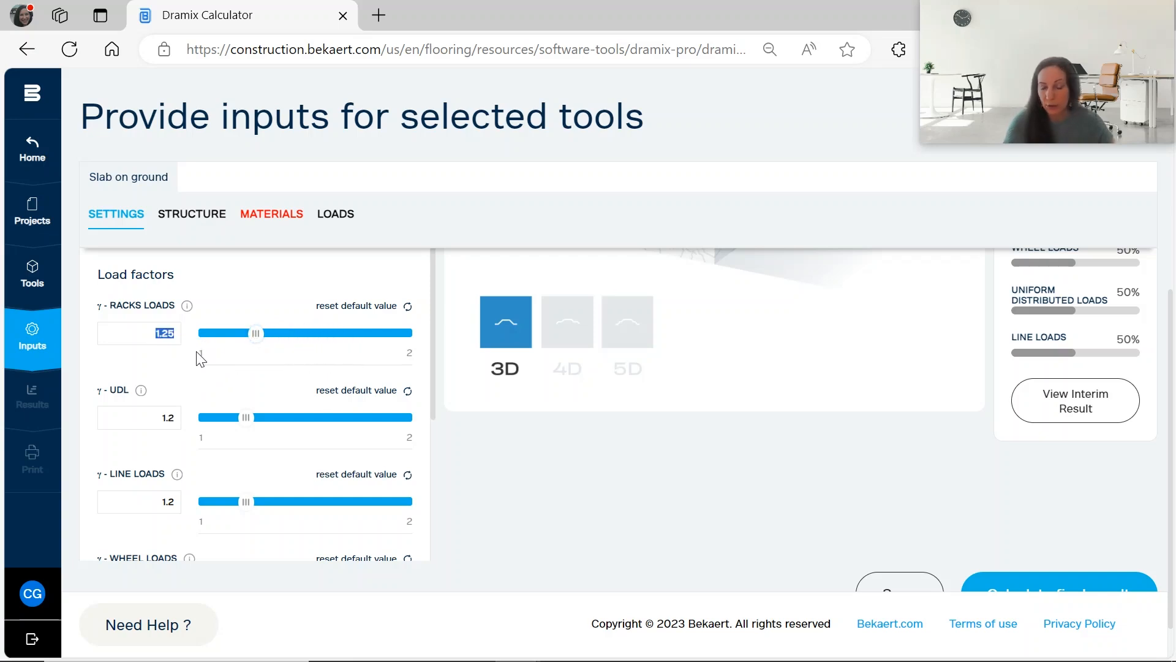
type("1.2")
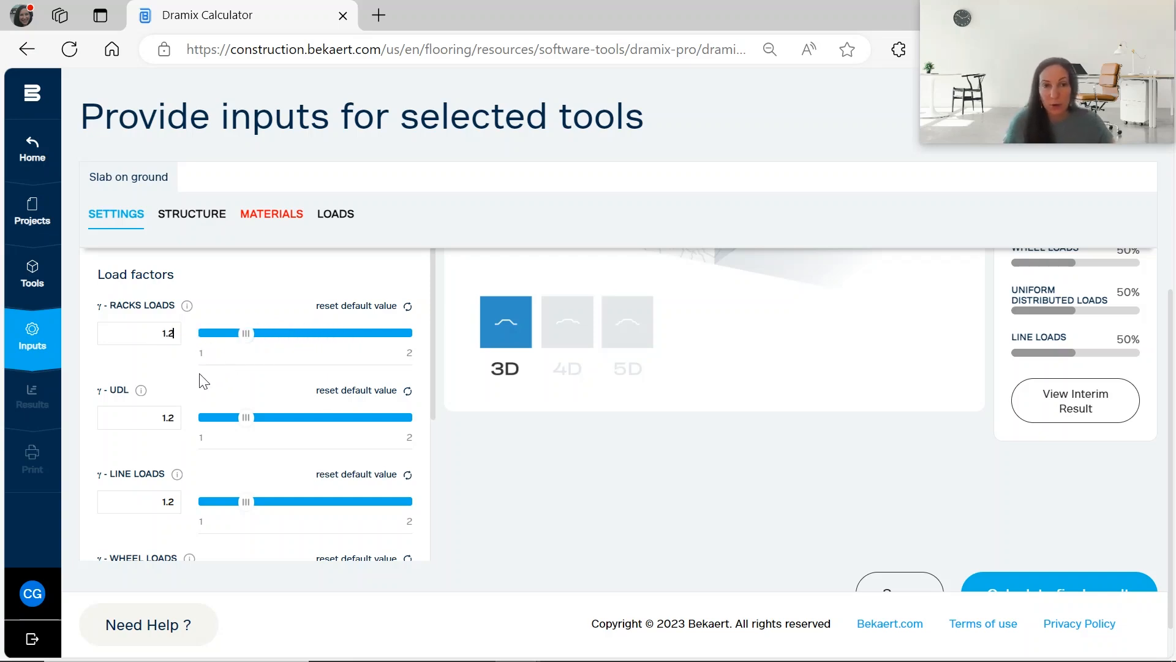
- Include fatigue in the safety factors and examine the fatigue load repetition value
scroll(199, 375, "down", 5)
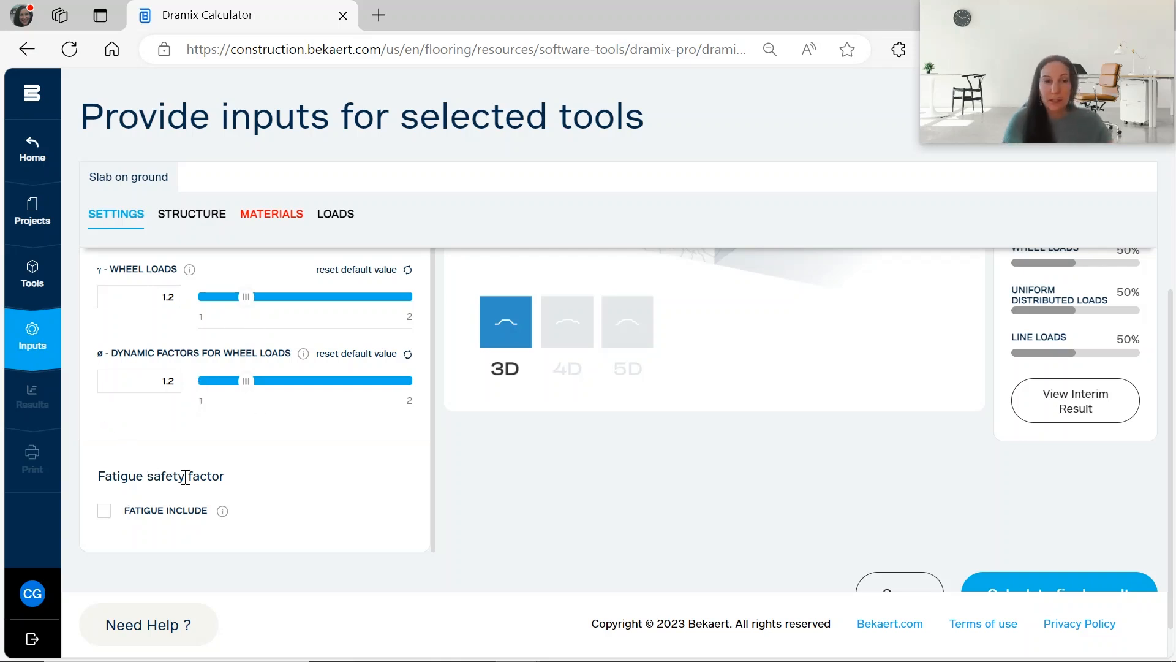
left_click(103, 511)
scroll(183, 471, "down", 3)
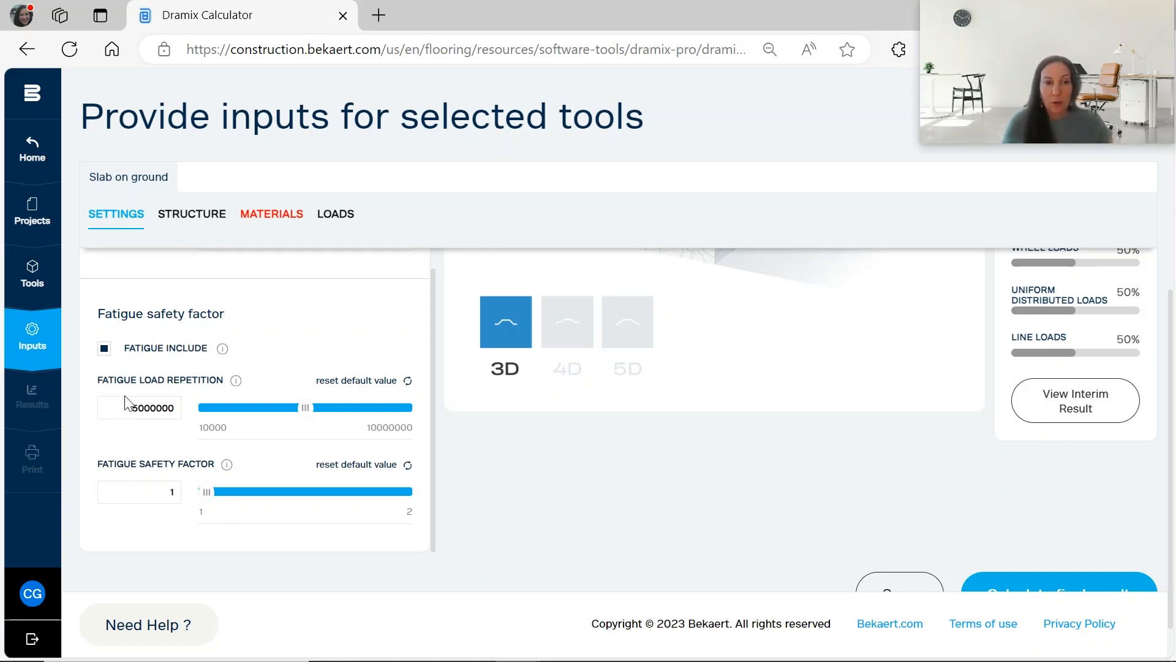
left_click_drag(113, 409, 176, 414)
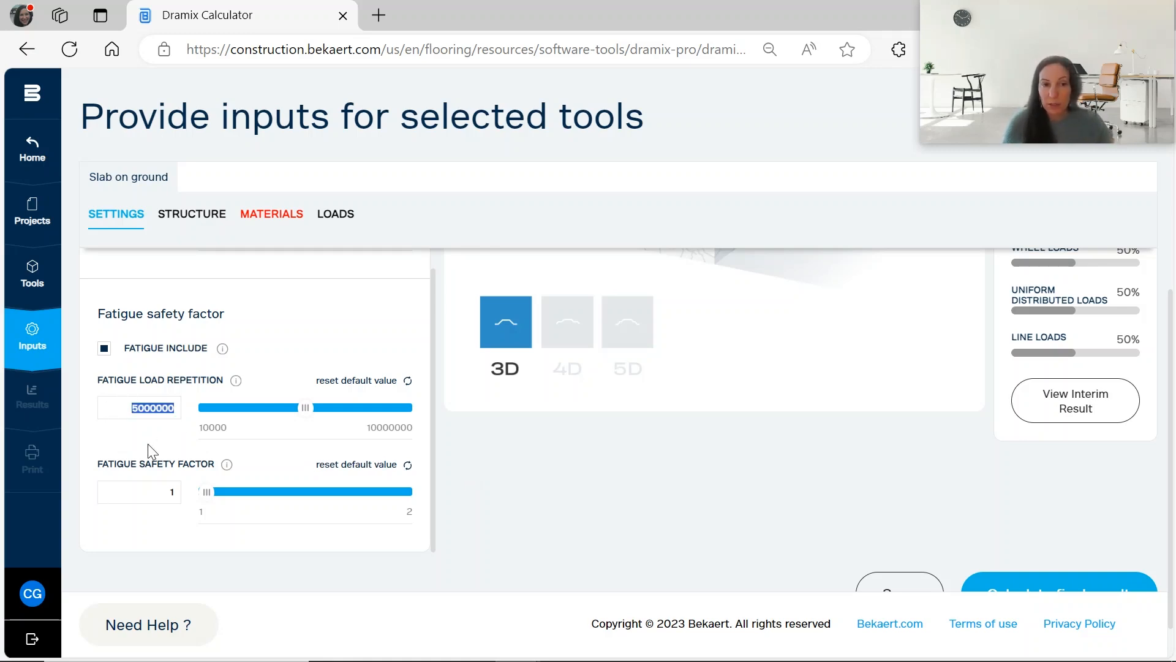
left_click(144, 408)
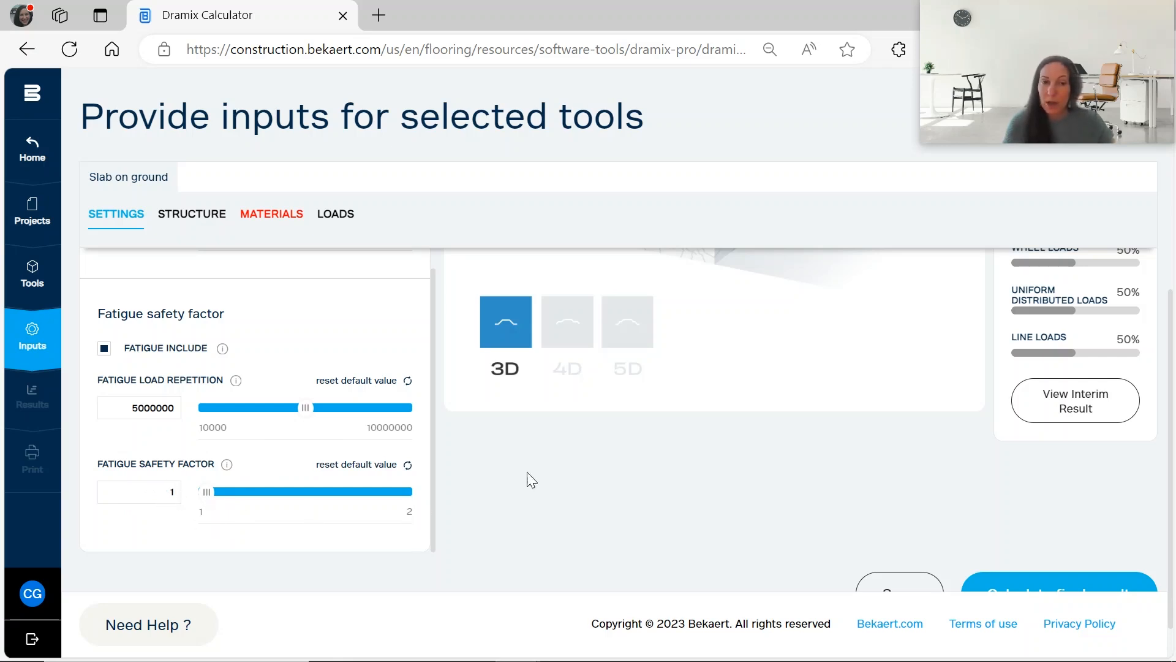
- Exclude fatigue from the slab-on-ground safety factors
left_click(104, 349)
- Examine the slab preview with its 3D, 4D and 5D fibre options, the overall completion gauge, and the results for each load type
scroll(561, 477, "up", 7)
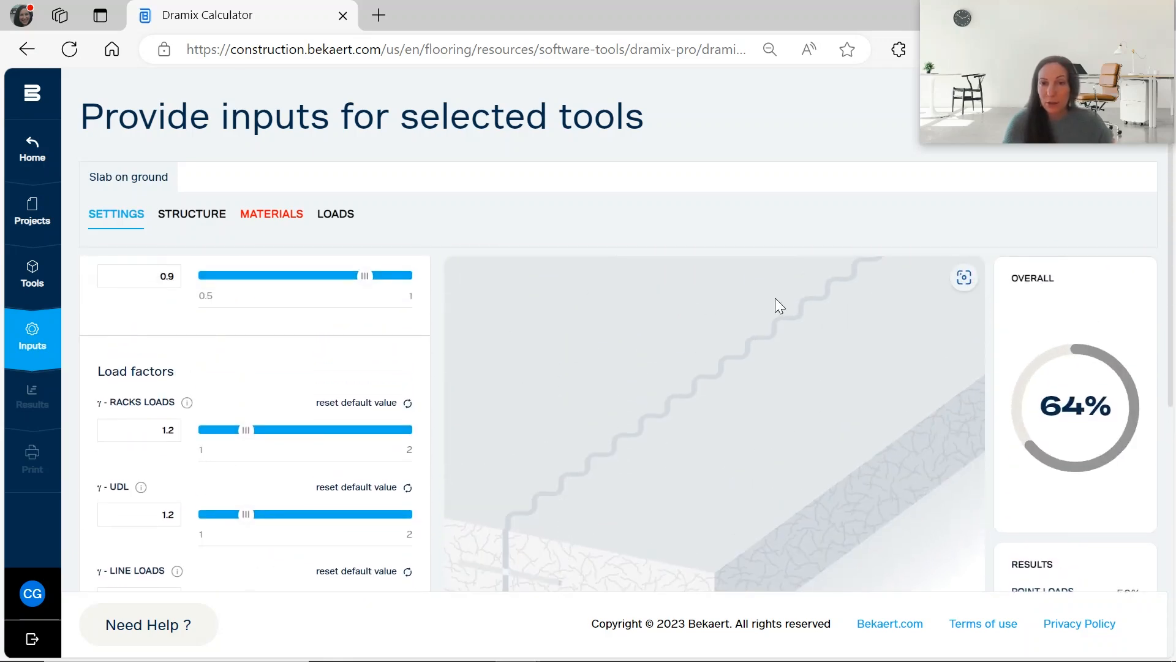
scroll(791, 295, "down", 3)
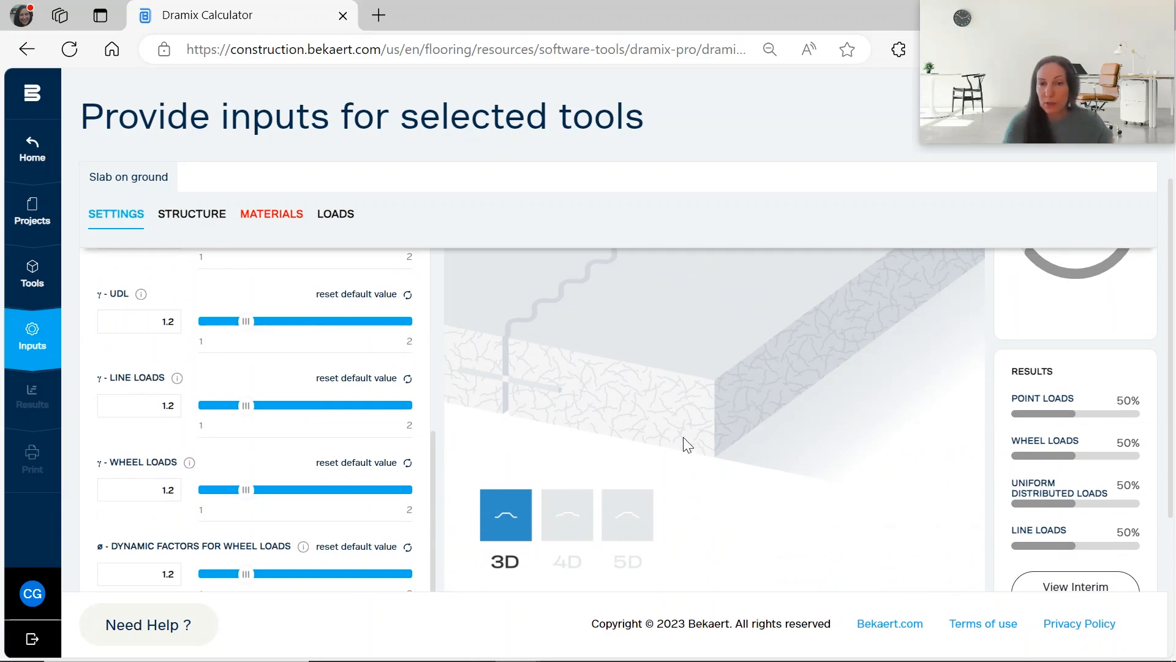
scroll(682, 436, "down", 2)
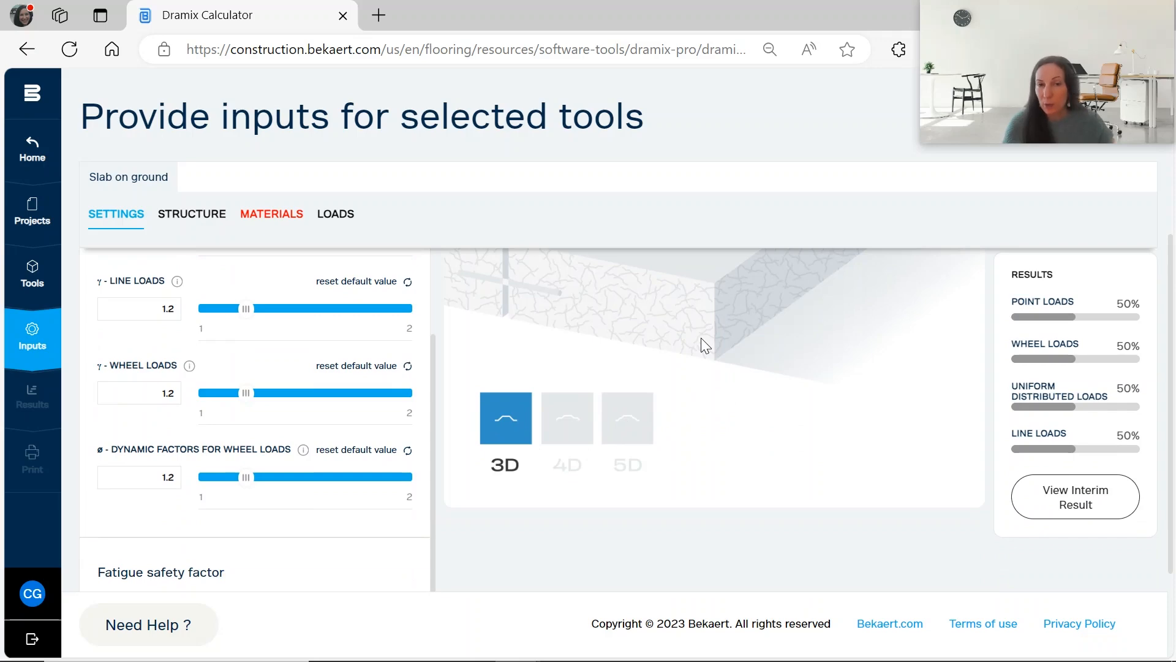
scroll(701, 337, "up", 4)
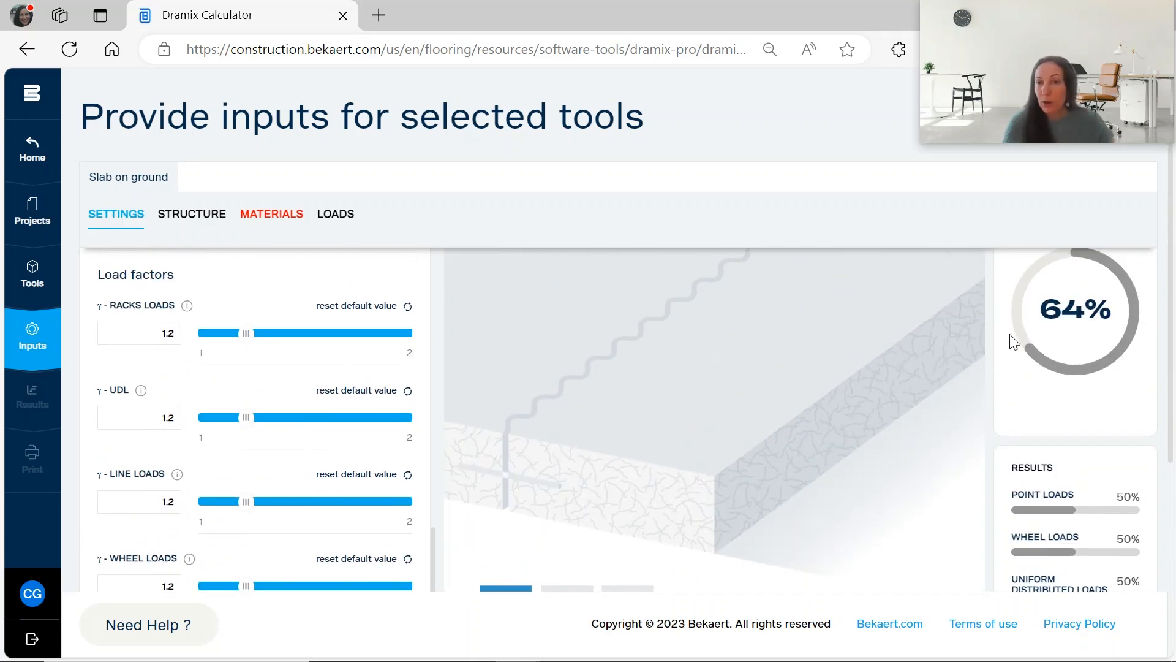
scroll(1053, 344, "up", 2)
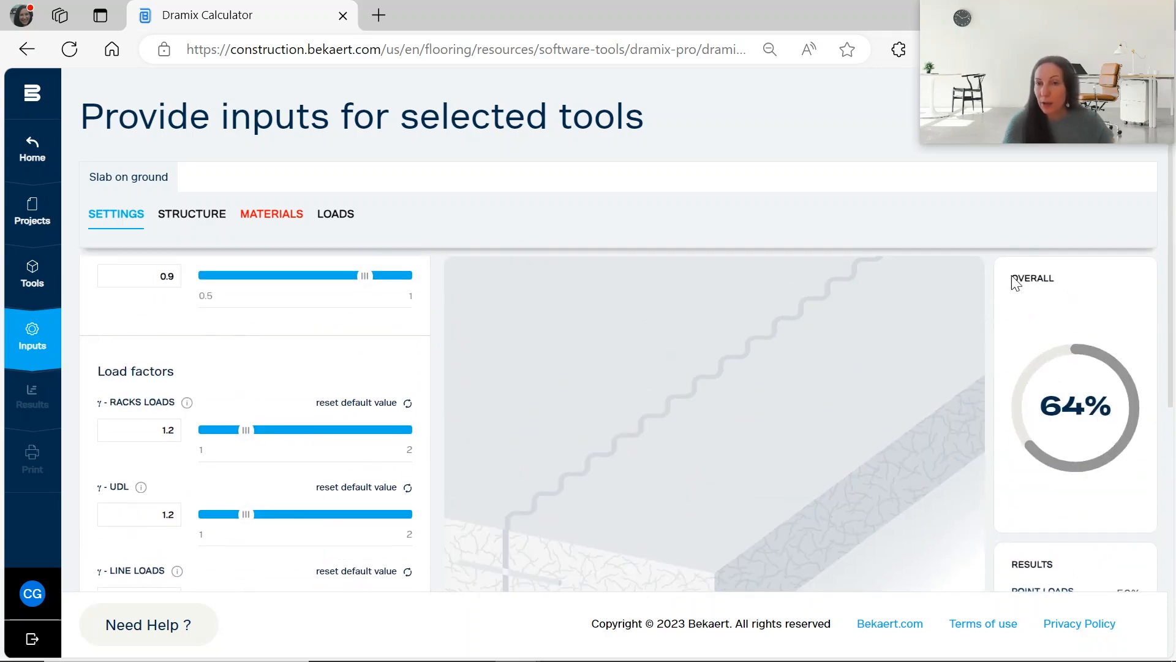
scroll(1076, 402, "down", 4)
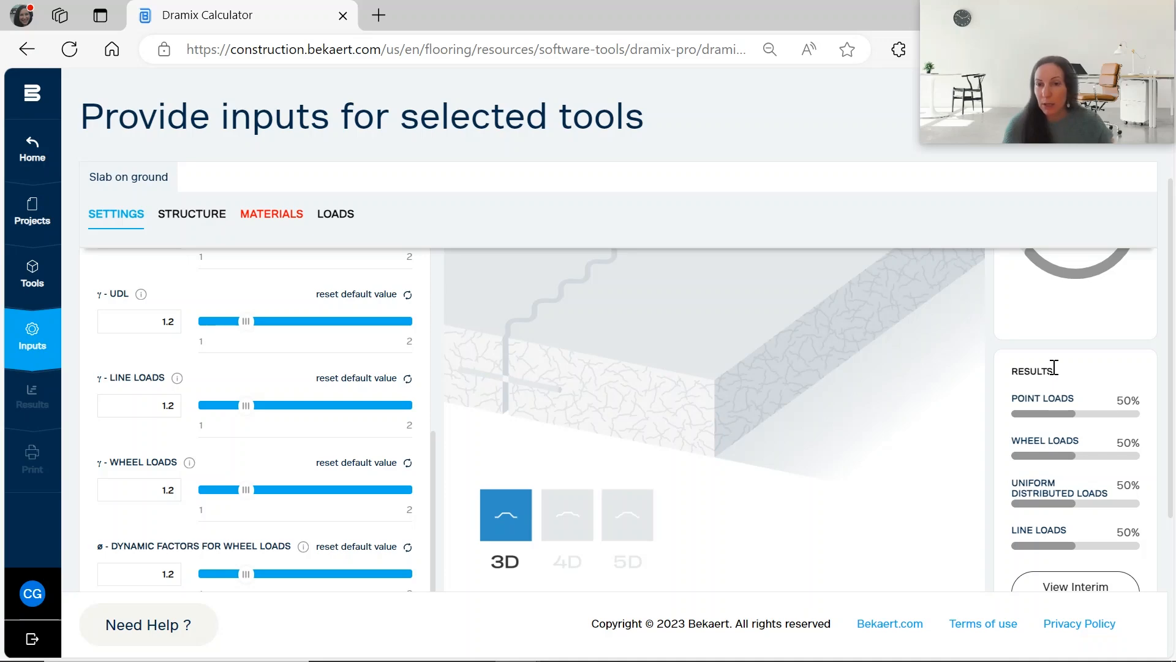
scroll(1054, 367, "down", 3)
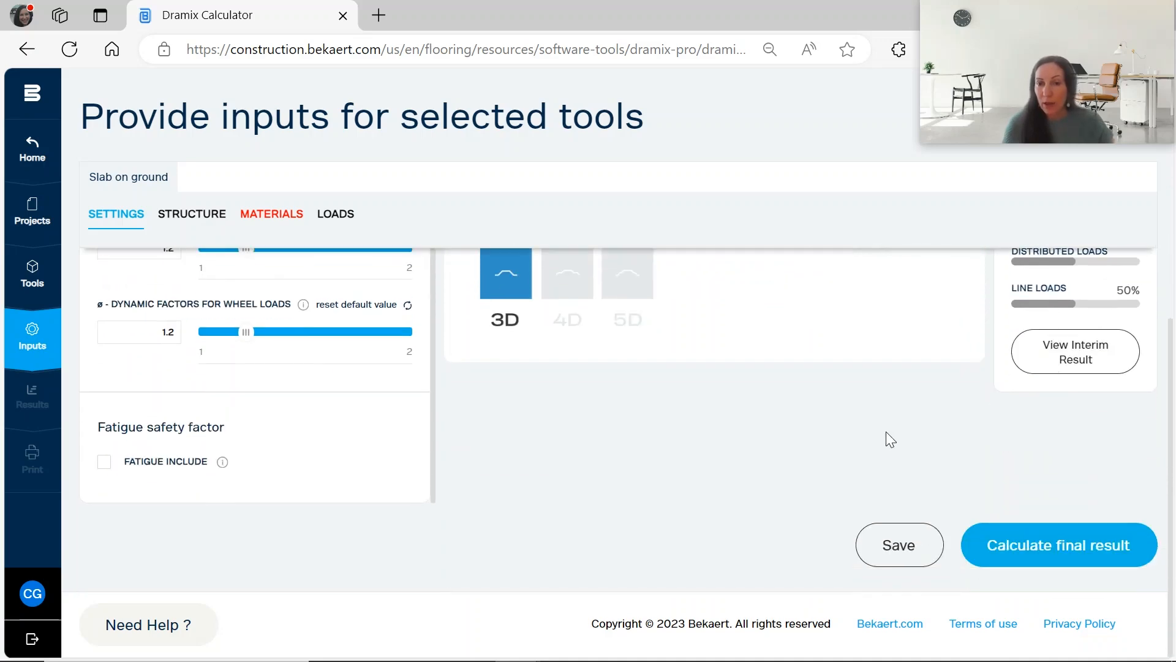
scroll(886, 431, "up", 6)
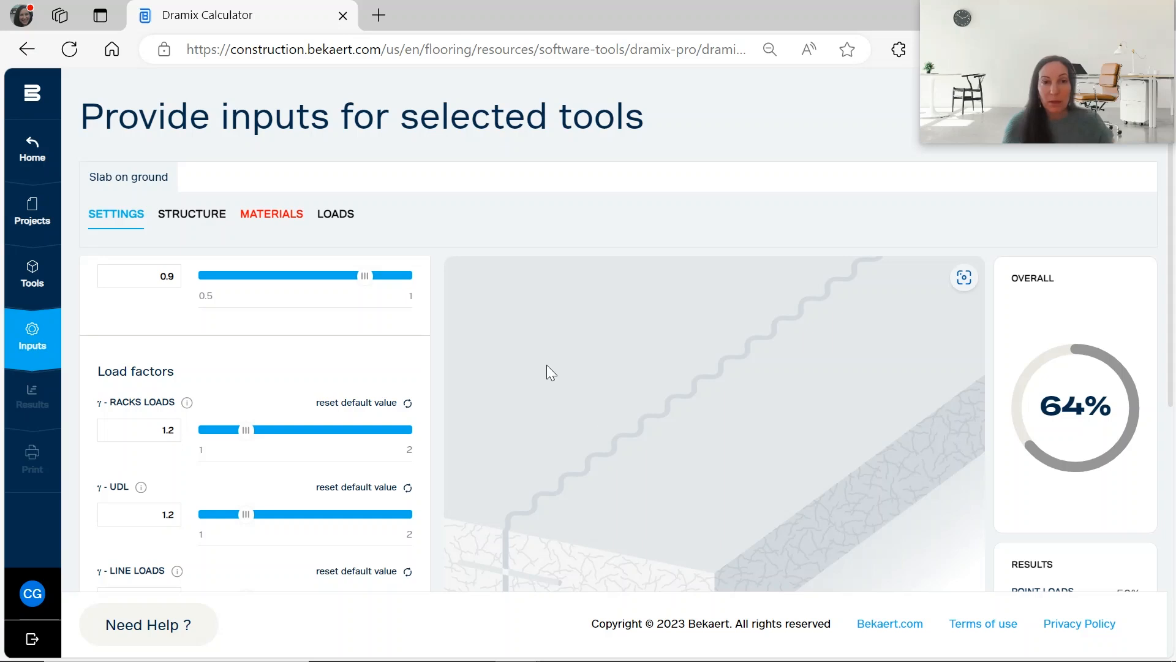